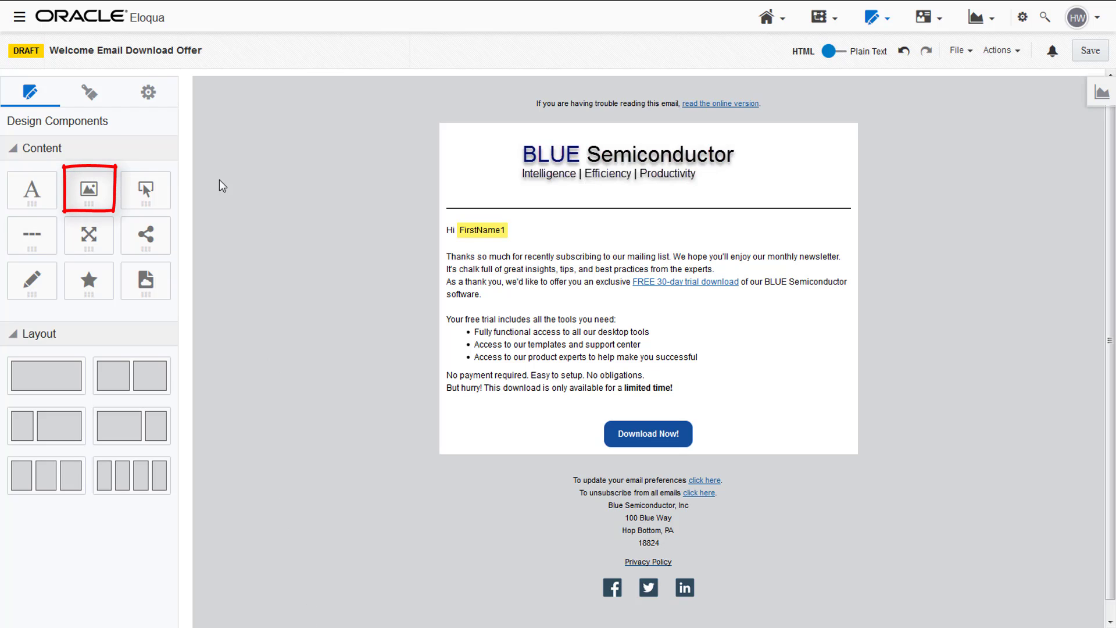
# Insert an image block above Download Now and fill it with arrow download.png from the library.
pyautogui.moveTo(89, 187)
pyautogui.mouseDown()
pyautogui.moveTo(312, 257)
pyautogui.moveTo(481, 423)
pyautogui.mouseUp()
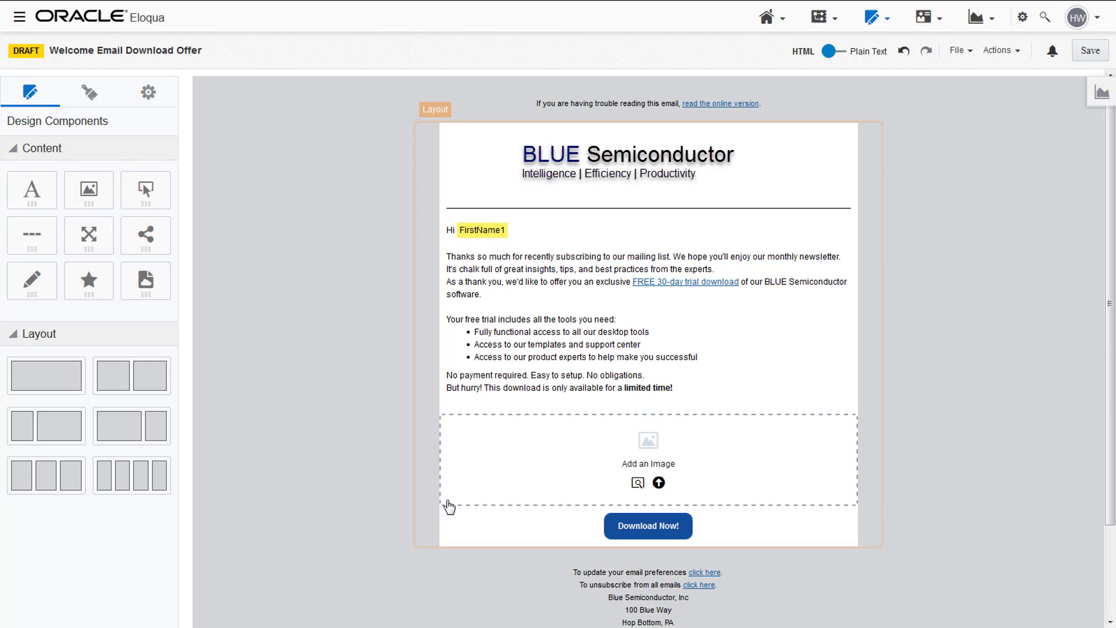
pyautogui.click(494, 494)
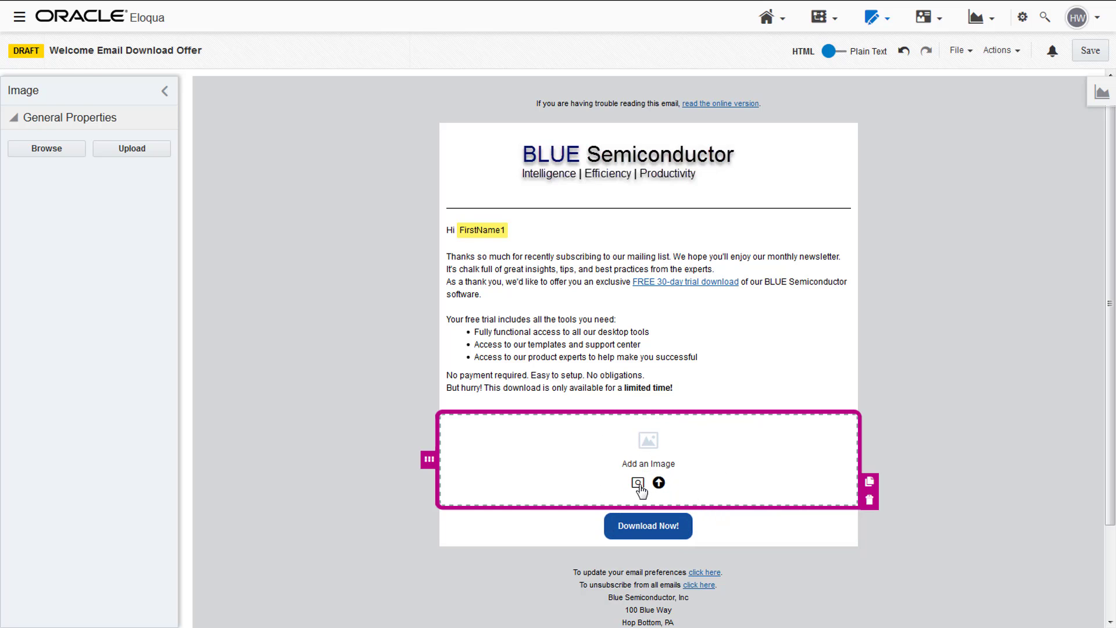
pyautogui.click(638, 484)
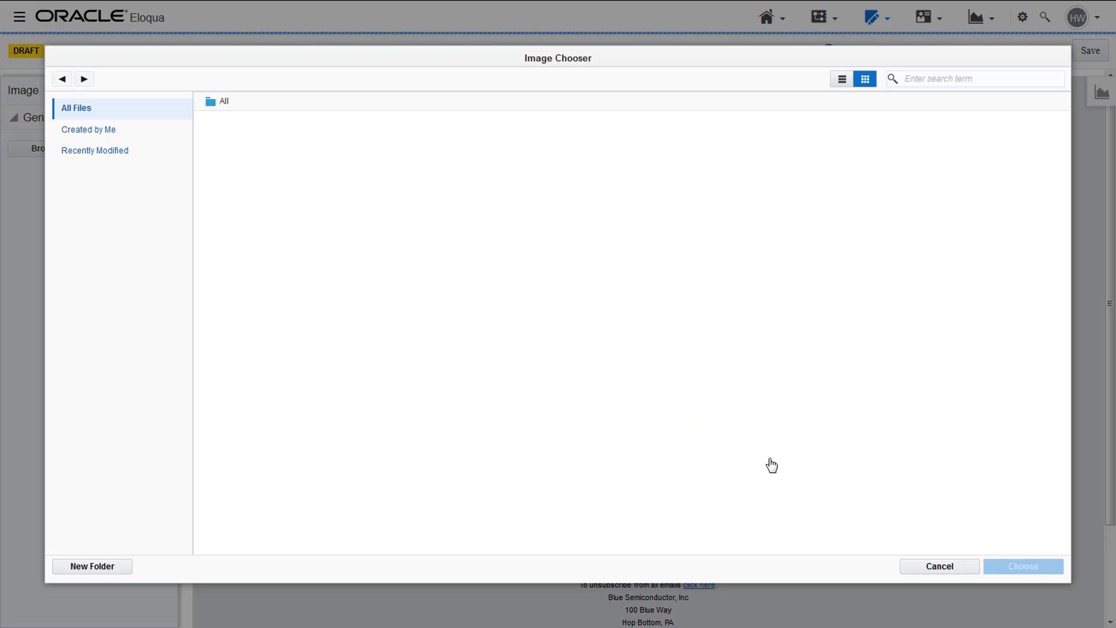
pyautogui.doubleClick(875, 398)
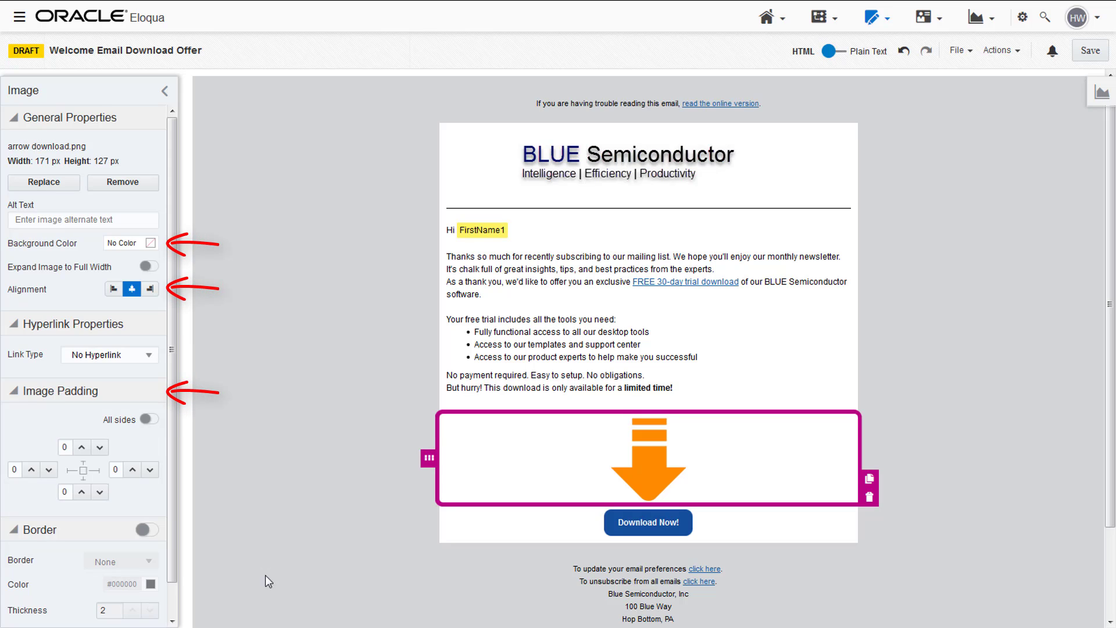
# Raise the arrow image's bottom padding to 5 px.
pyautogui.click(81, 492)
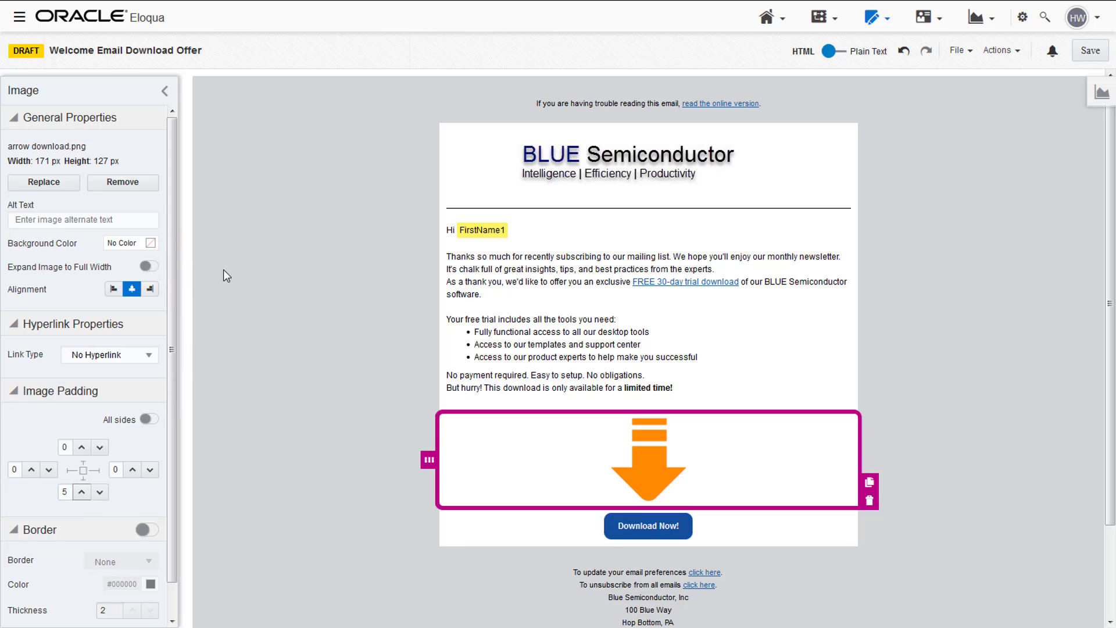
# Enter 'Download Arrow Button' as the arrow image's alt text and deselect it.
pyautogui.click(146, 219)
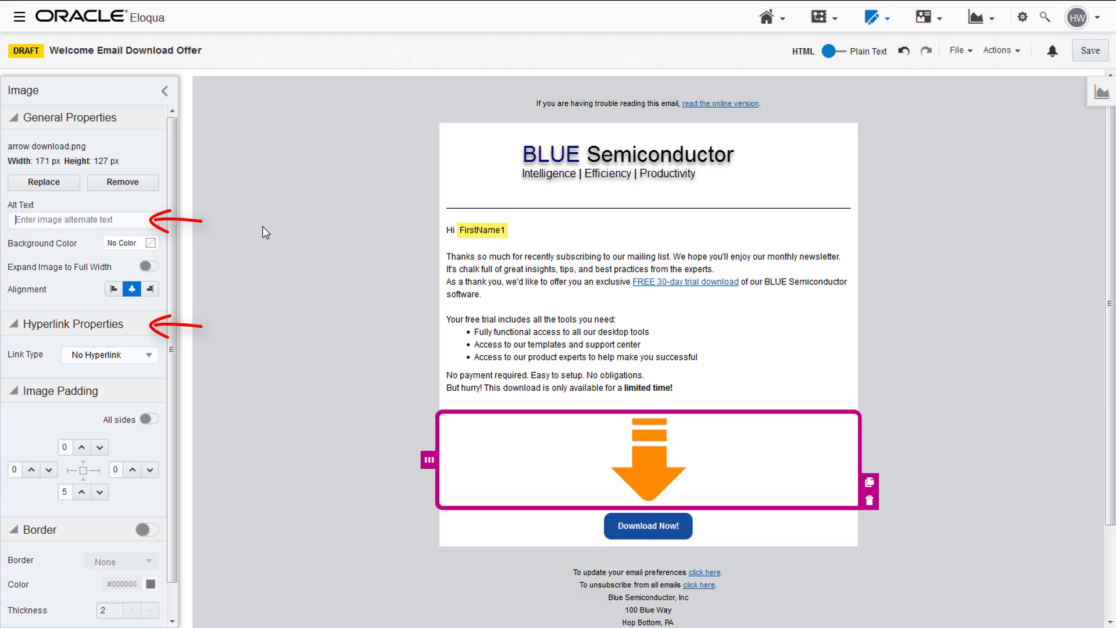
pyautogui.write('Downloa')
pyautogui.write('d Arrow Button')
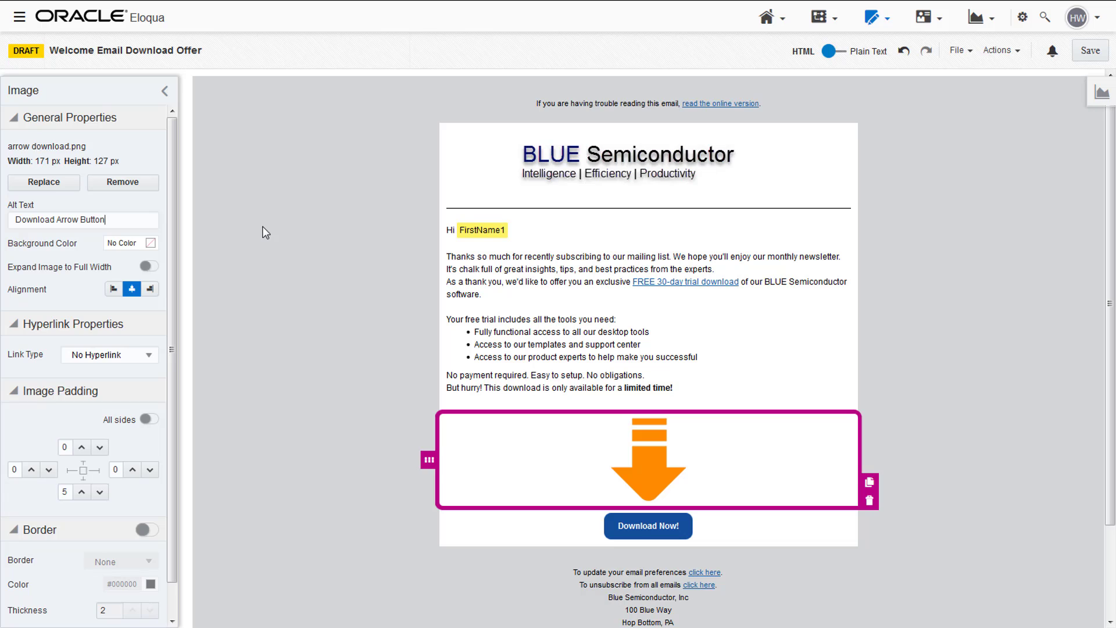
pyautogui.click(265, 229)
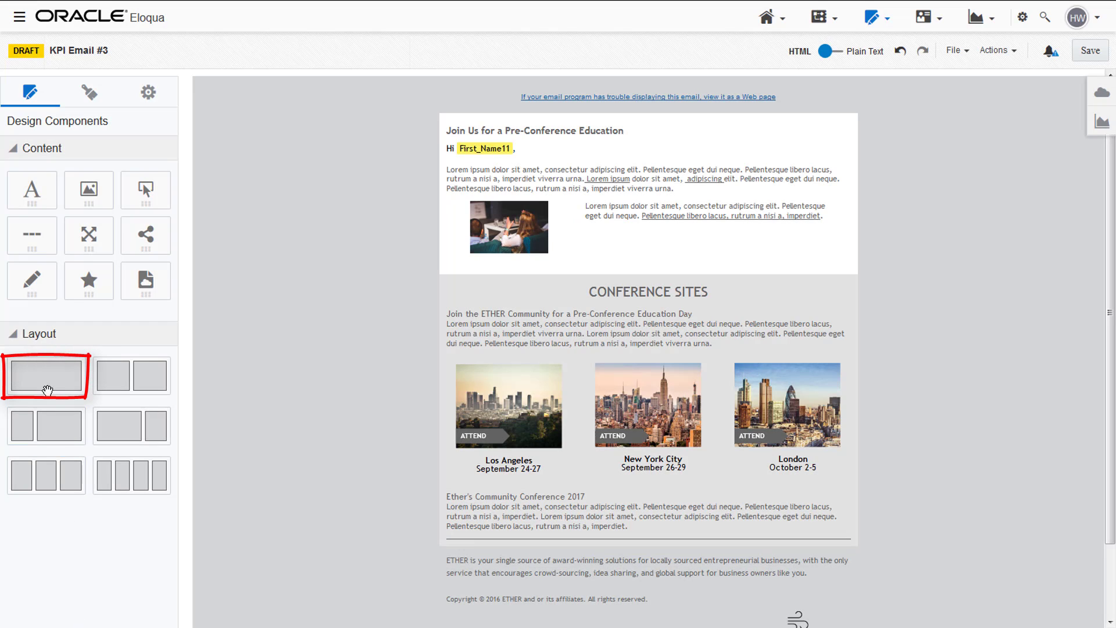
# Add a single-column row at the top of the email and start choosing its background image.
pyautogui.moveTo(47, 382); pyautogui.dragTo(474, 142)
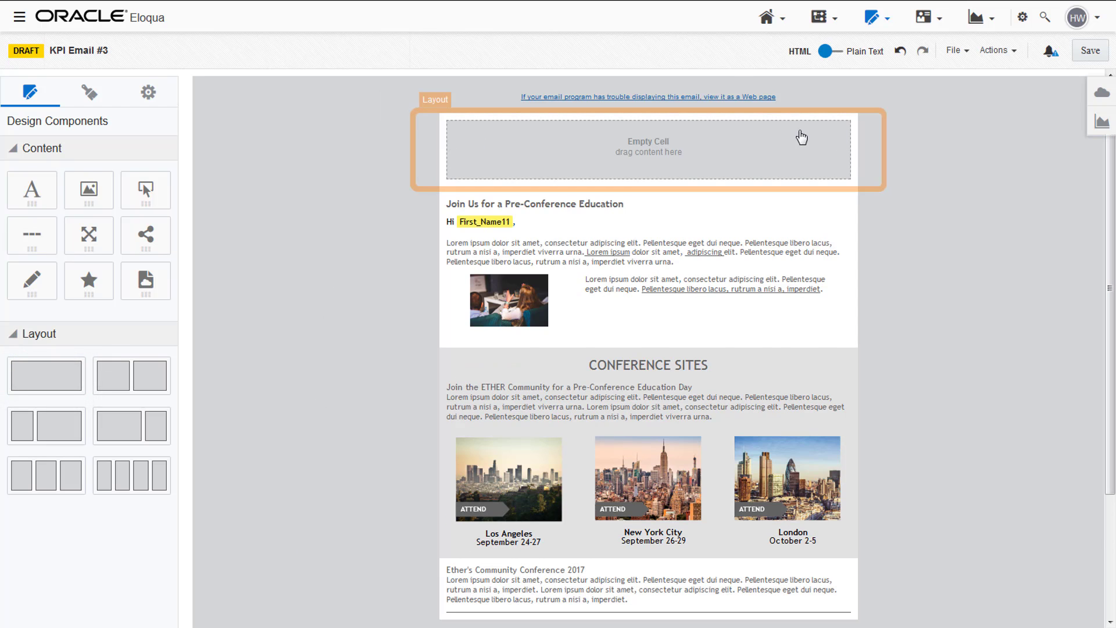
pyautogui.click(803, 138)
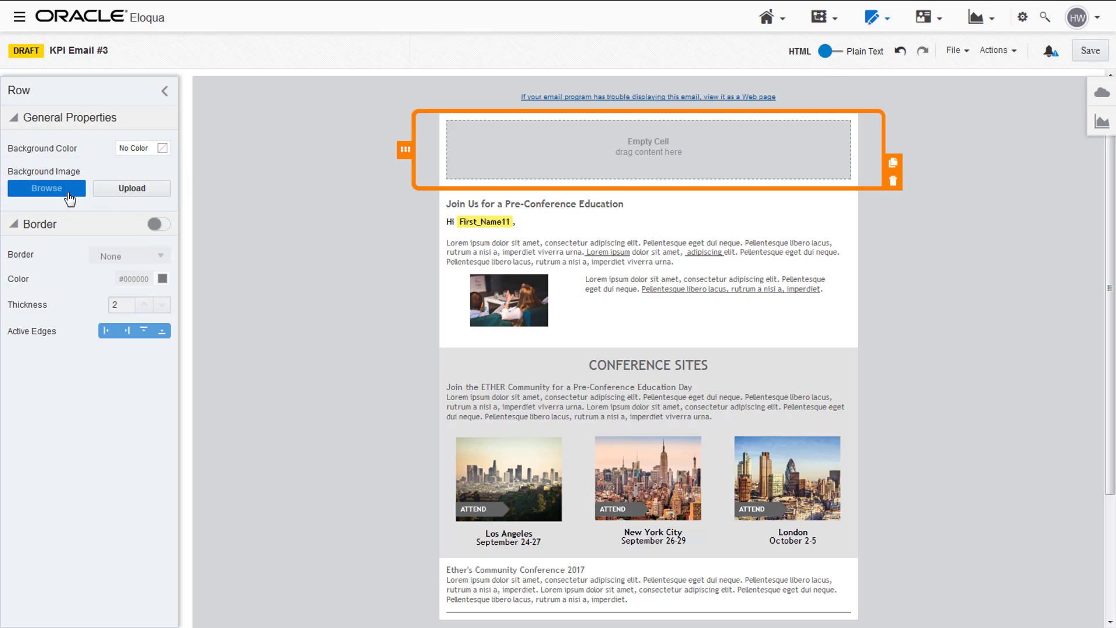
pyautogui.click(69, 189)
# Search the library for 'conference' and set the wide banner as the row background.
pyautogui.click(950, 79)
pyautogui.write('confe')
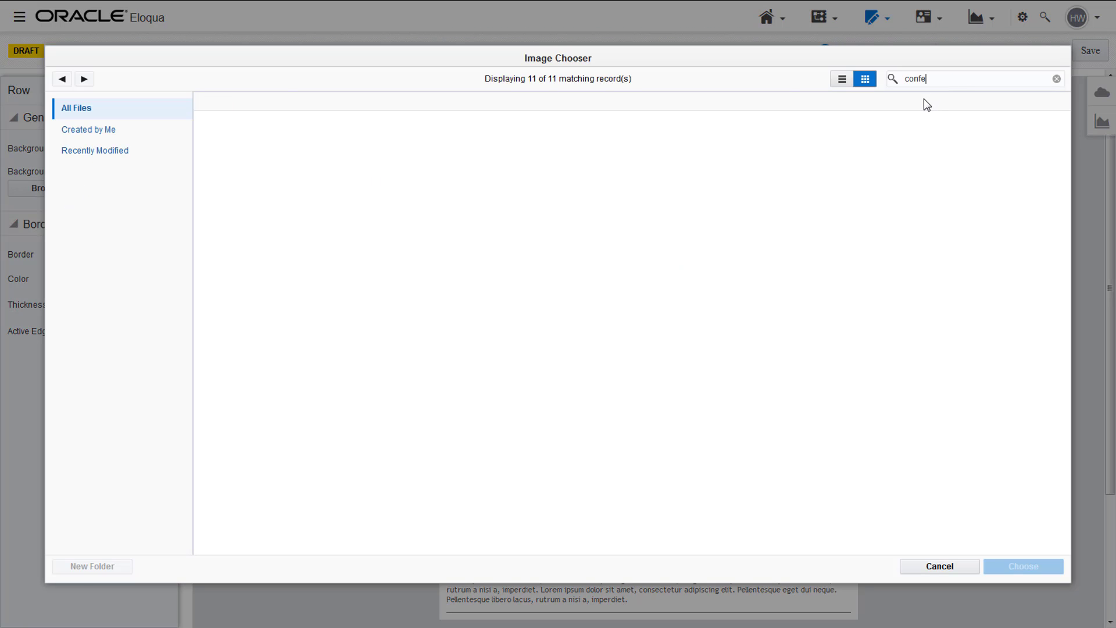
pyautogui.write('rence')
pyautogui.click(528, 145)
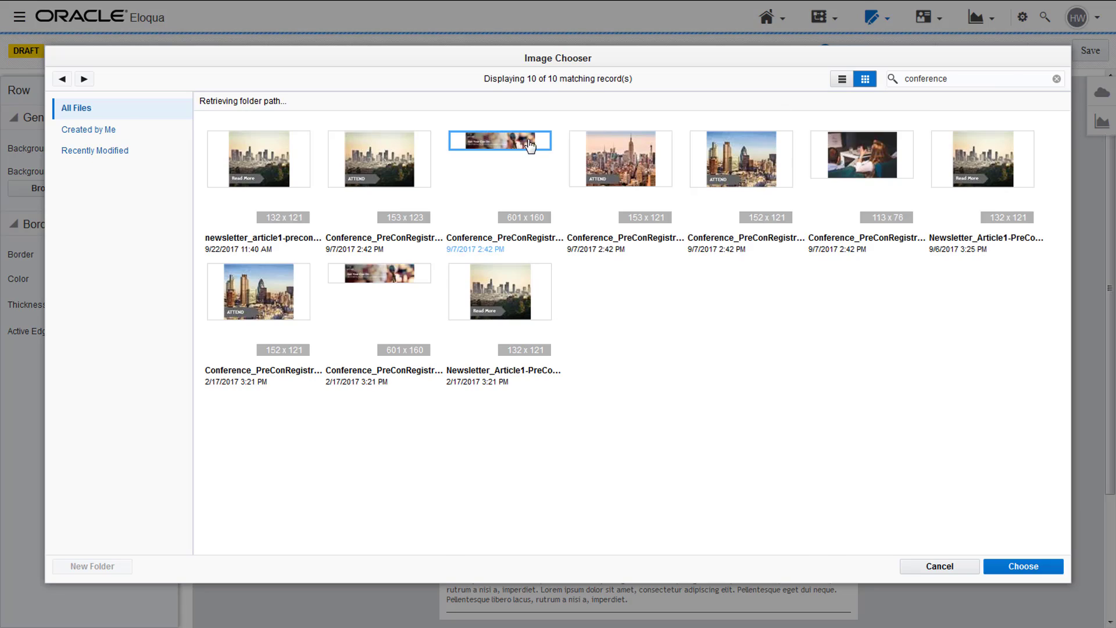
pyautogui.doubleClick(530, 146)
pyautogui.click(319, 547)
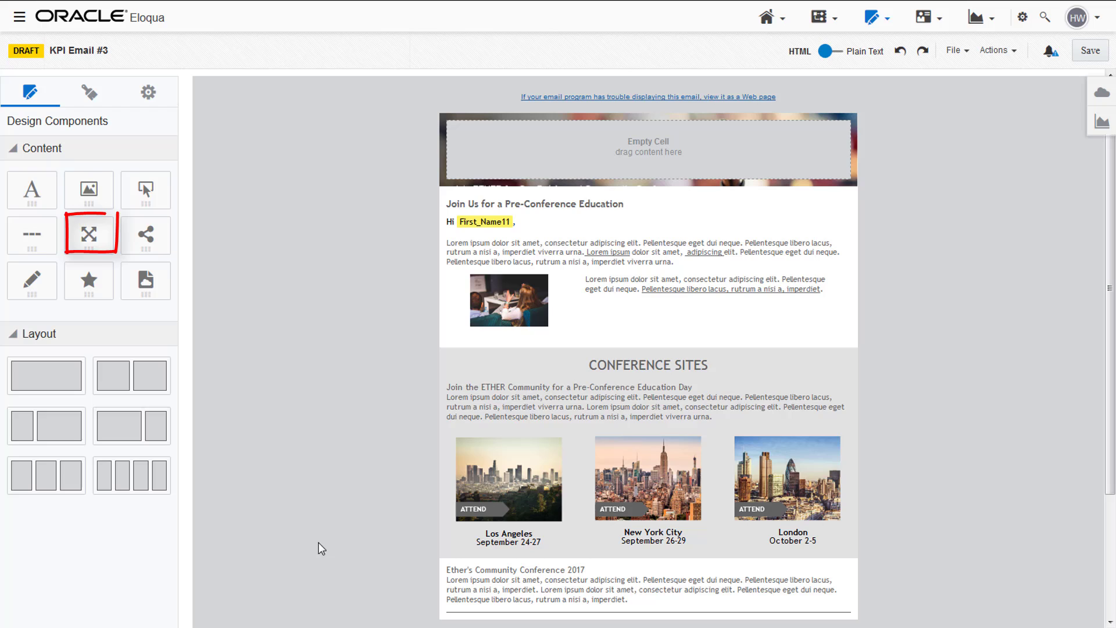
# Drop a spacer into the top row so the full hero artwork shows.
pyautogui.moveTo(89, 234)
pyautogui.mouseDown()
pyautogui.moveTo(360, 171)
pyautogui.moveTo(451, 122)
pyautogui.moveTo(148, 217)
pyautogui.mouseUp()
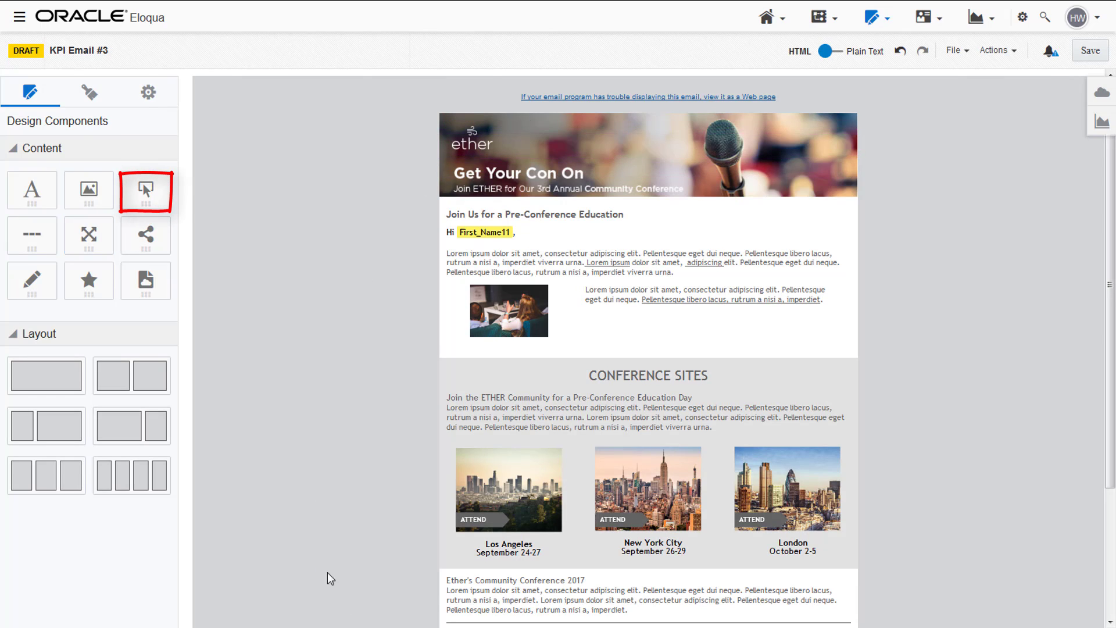
# Add an RSVP button on the banner, coloured black and aligned right.
pyautogui.moveTo(160, 199); pyautogui.dragTo(662, 178)
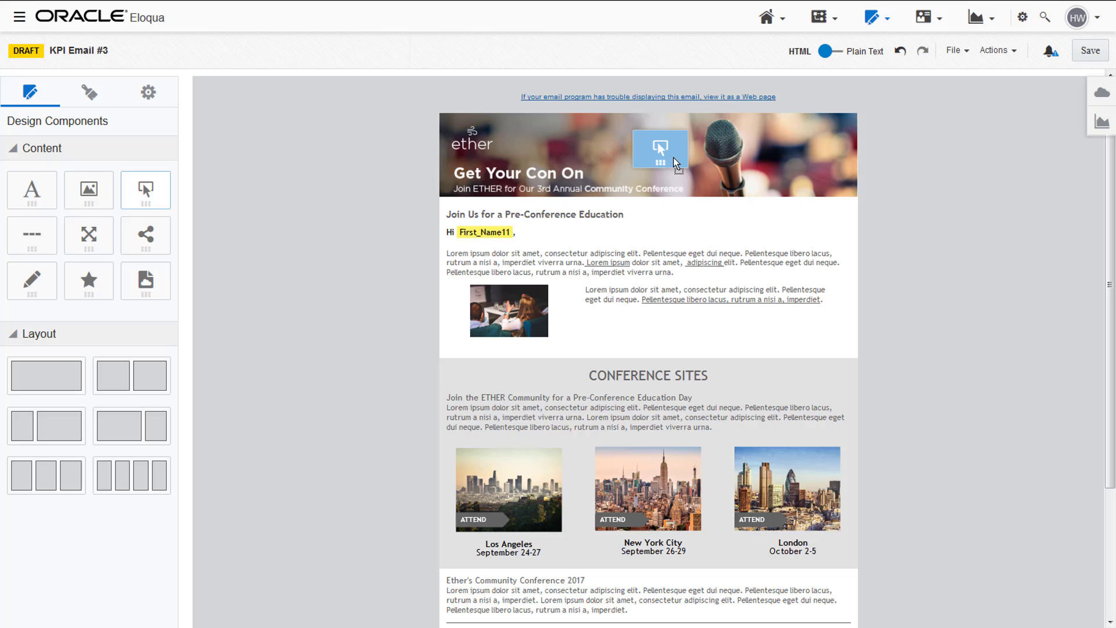
pyautogui.click(652, 180)
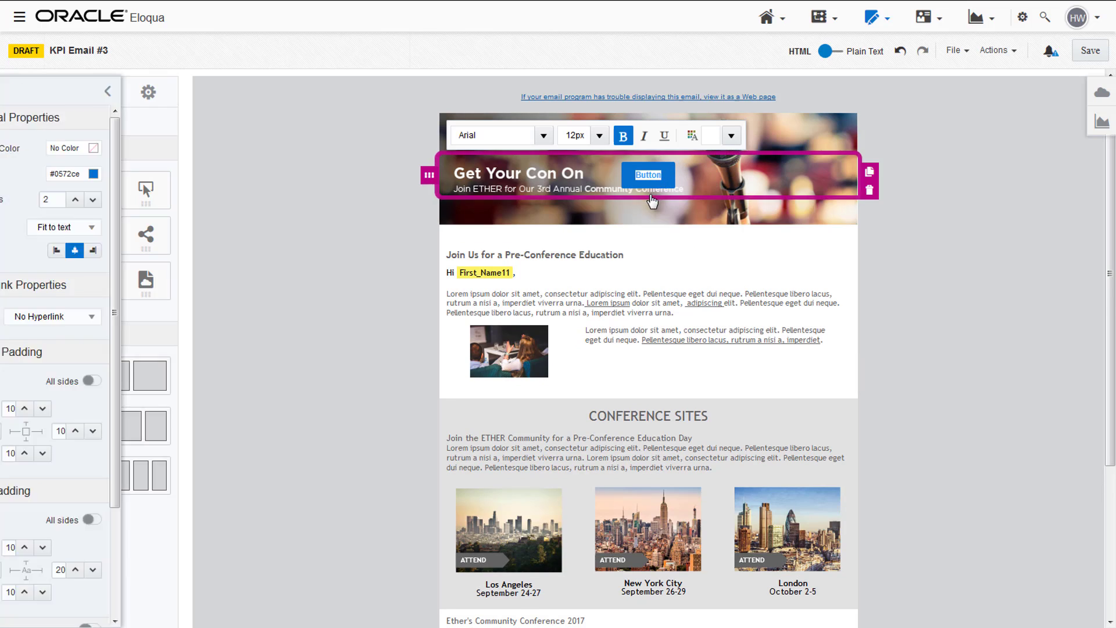
pyautogui.write('RSVP')
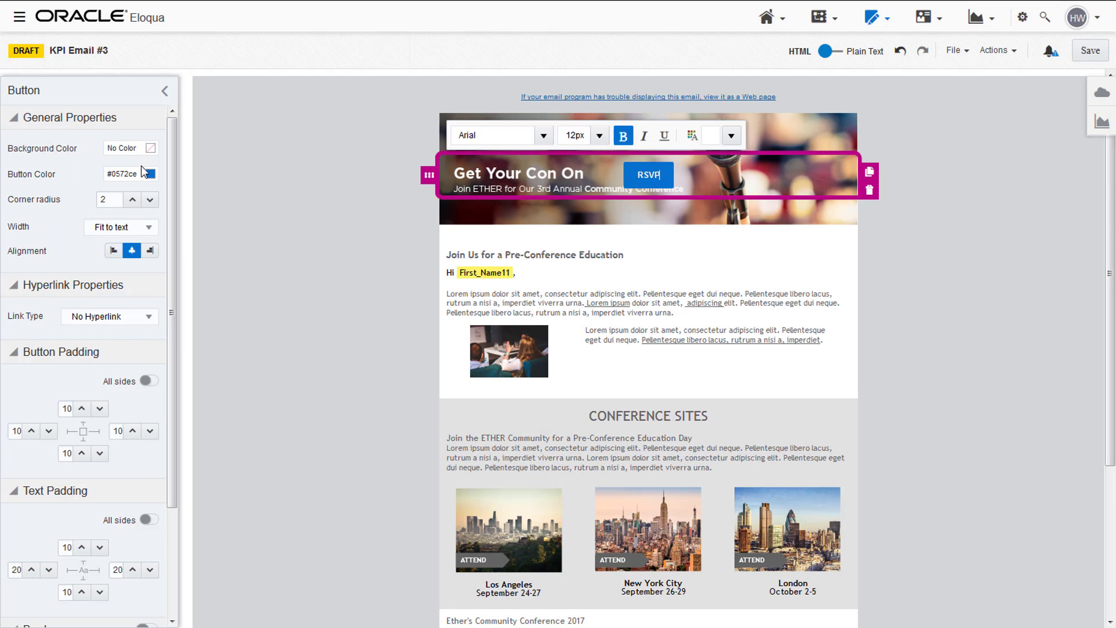
pyautogui.click(149, 175)
pyautogui.click(91, 199)
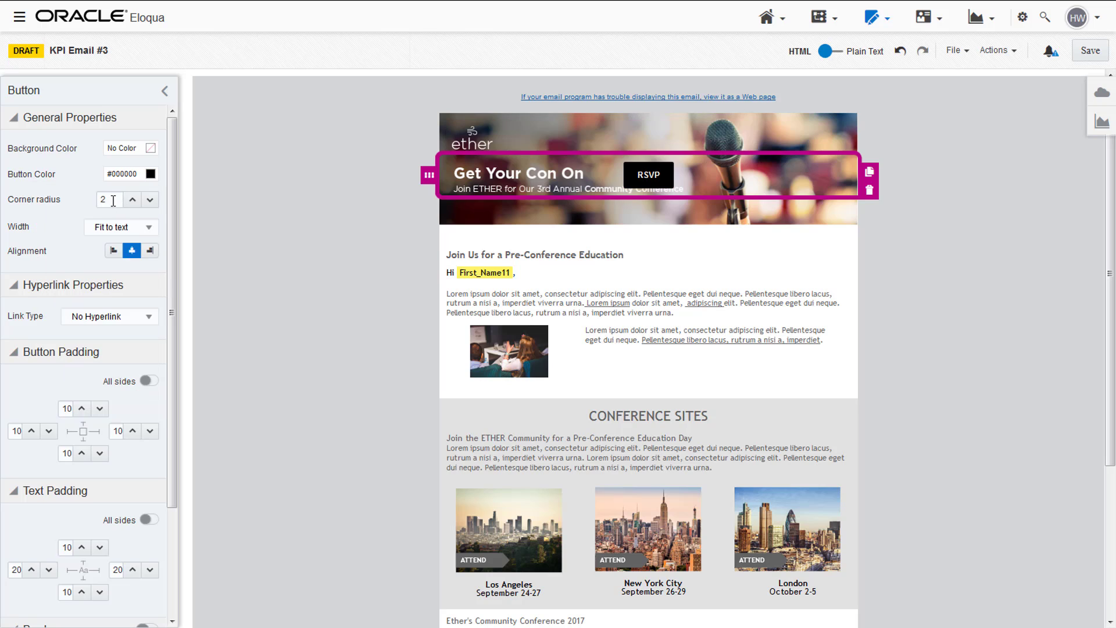
pyautogui.write('0')
pyautogui.click(150, 249)
pyautogui.click(360, 523)
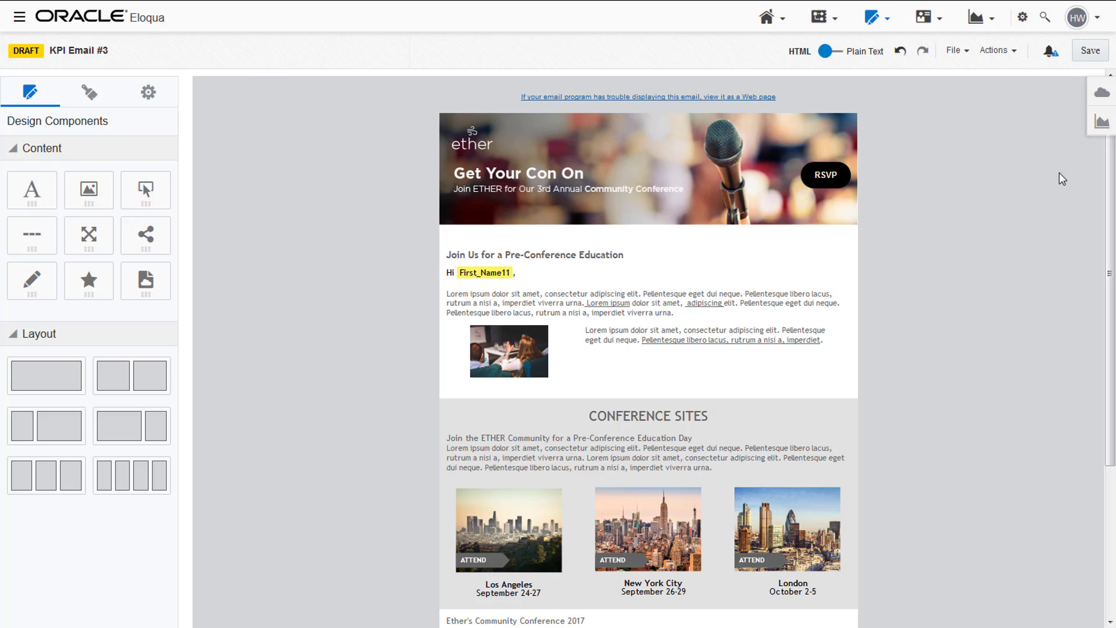
# Bring up the Actions menu to reach the Preview option.
pyautogui.click(1014, 54)
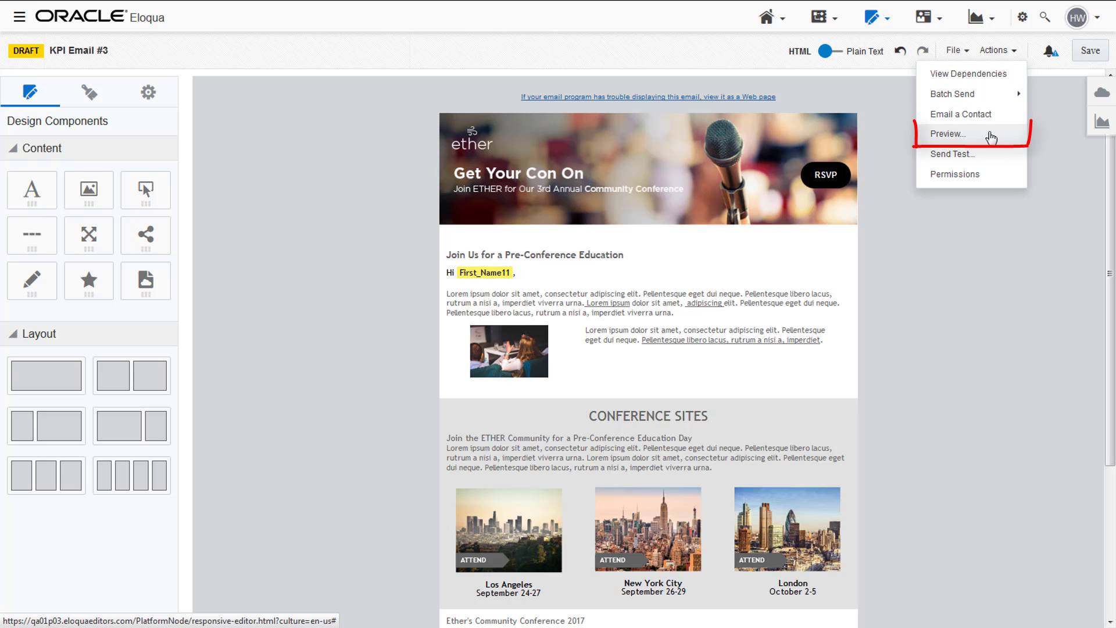